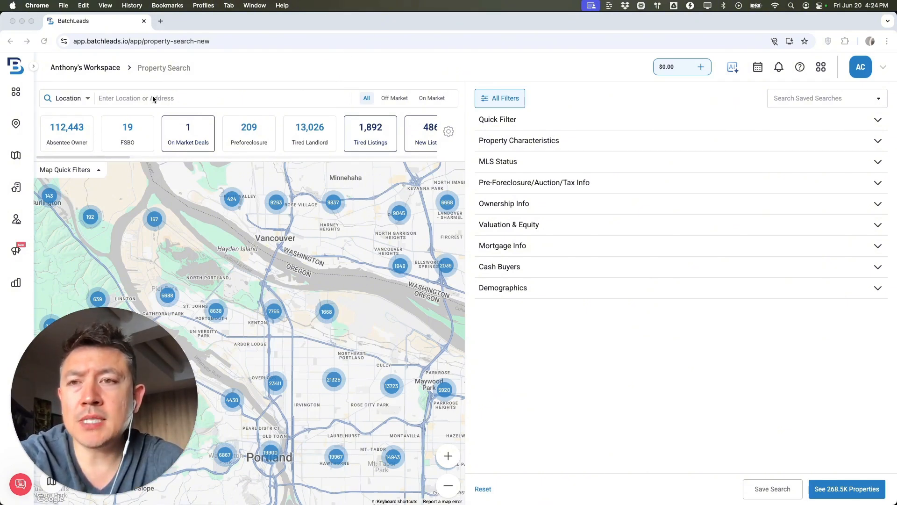
Set the property search location to Portland, OR 97217, USA.
left_click(133, 99)
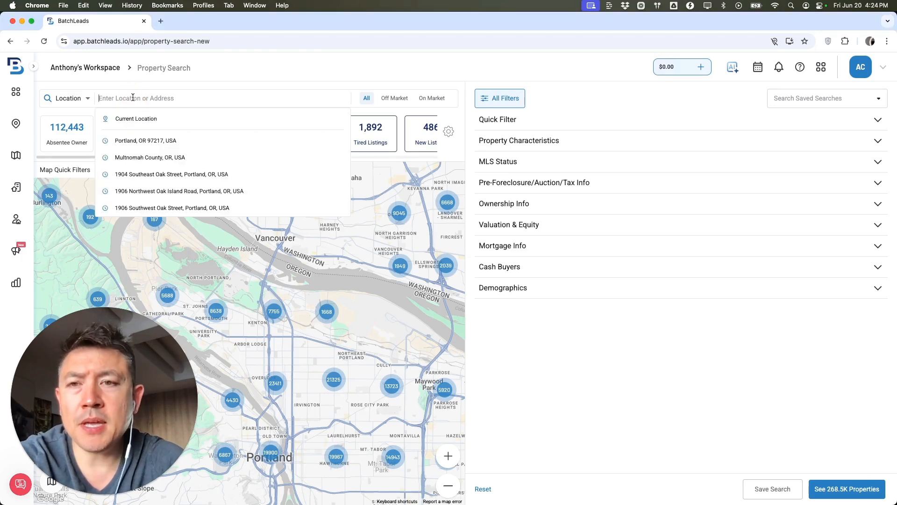
type("9721")
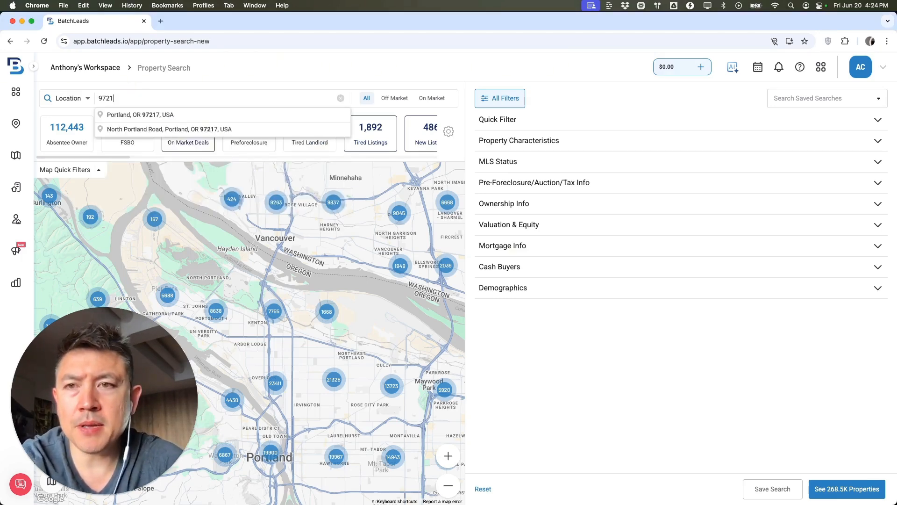
type("7")
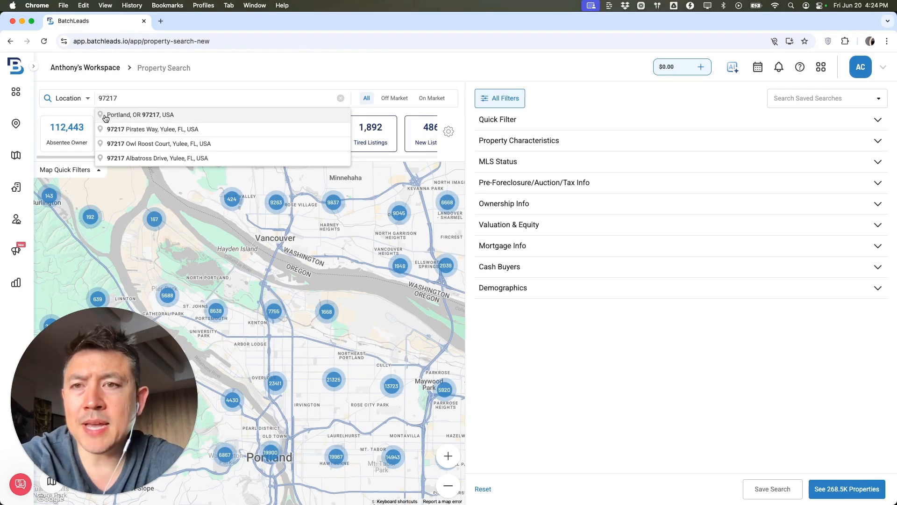
left_click(140, 115)
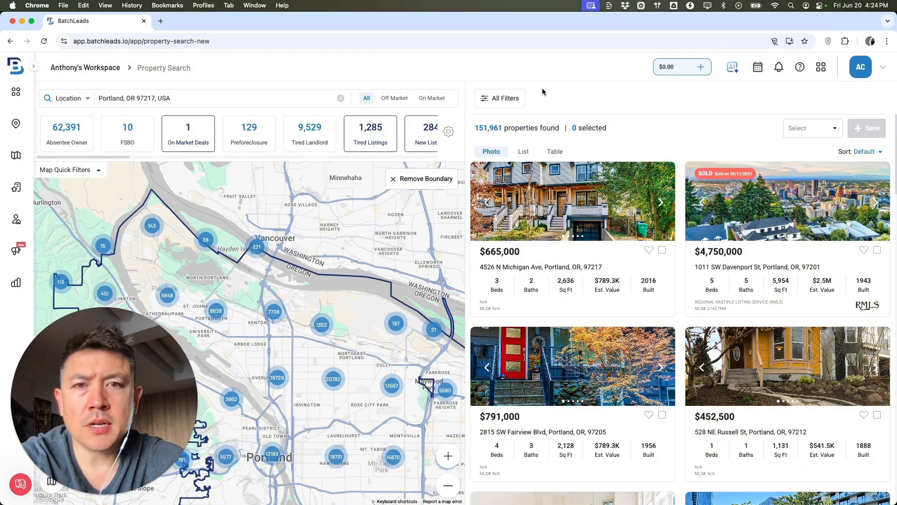
Add the Cash Buyer quick filter under Equity & Loan to the property search.
left_click(497, 99)
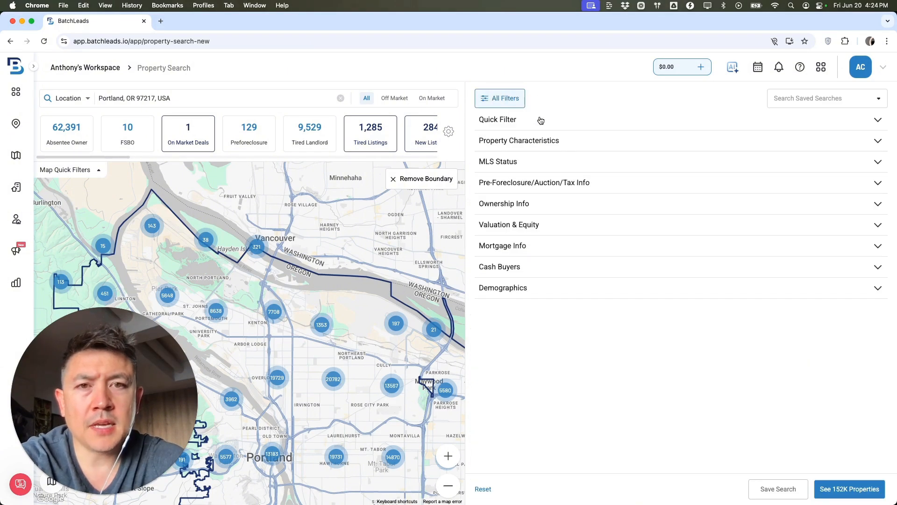
left_click(513, 119)
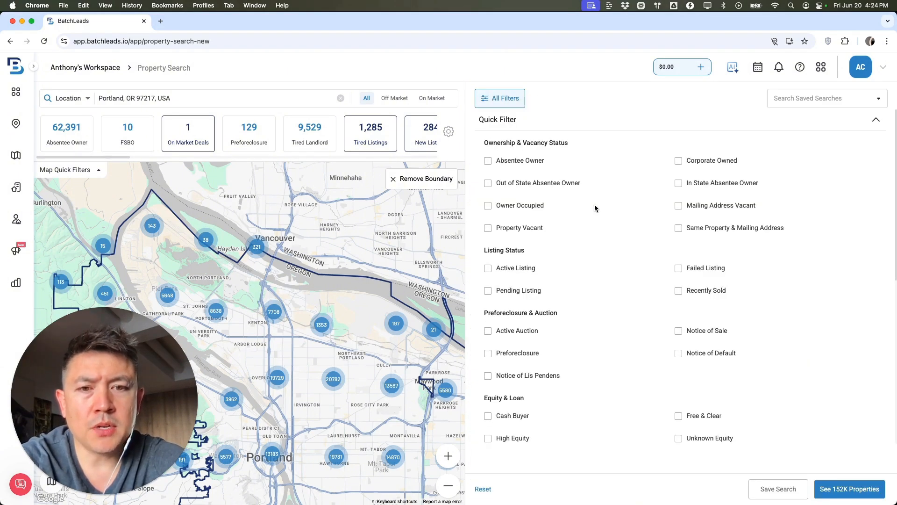
scroll(595, 204, "down", 3)
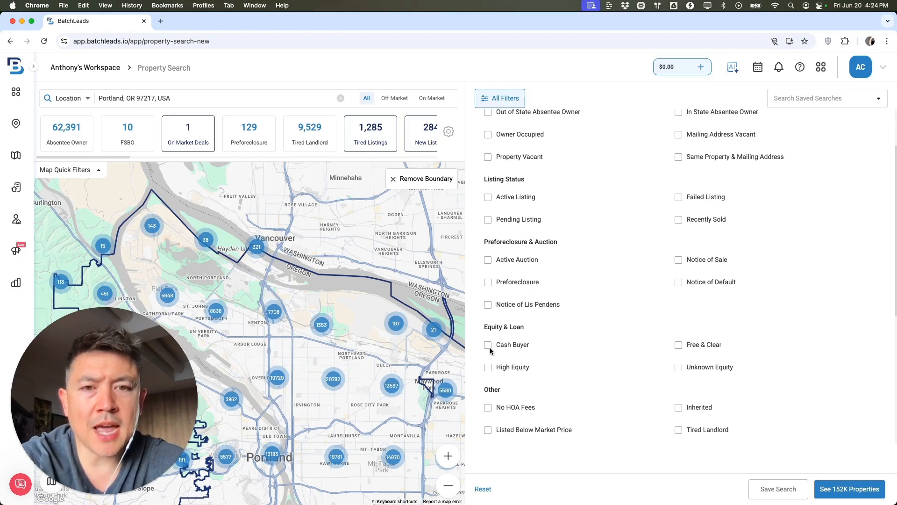
left_click(488, 345)
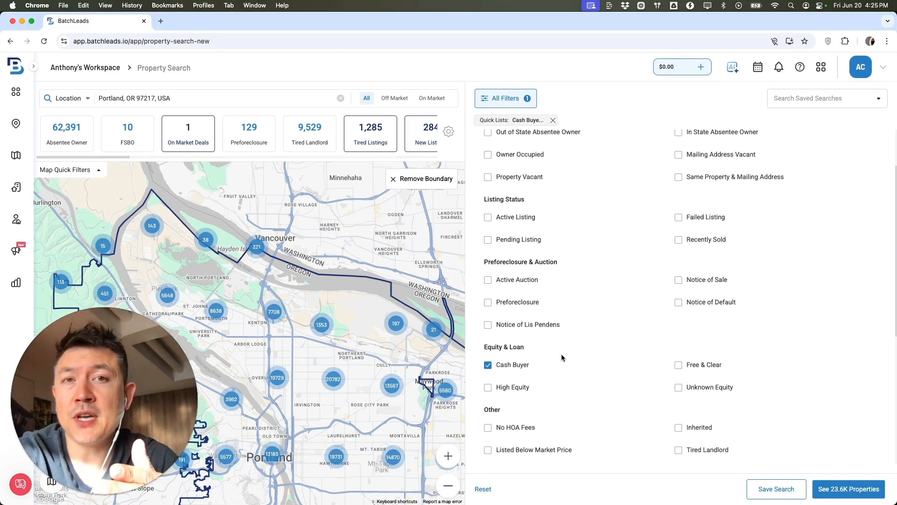
scroll(659, 257, "up", 3)
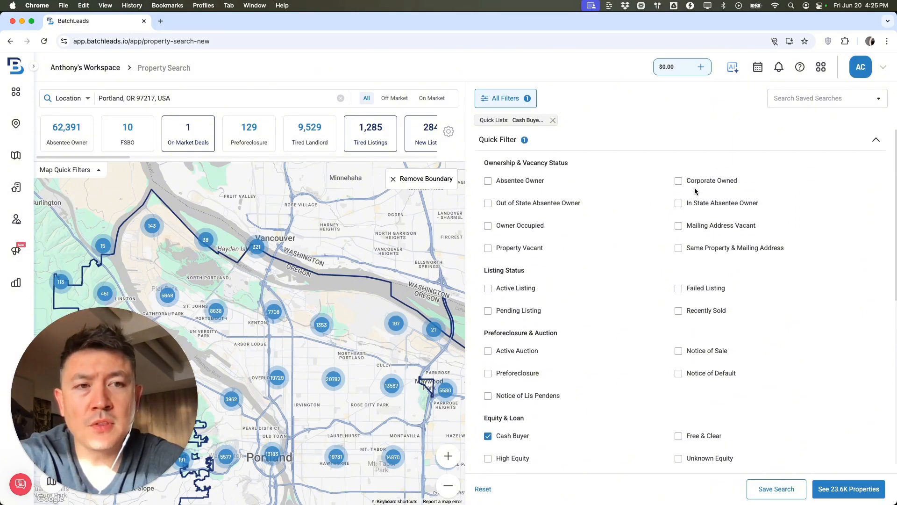
left_click(793, 142)
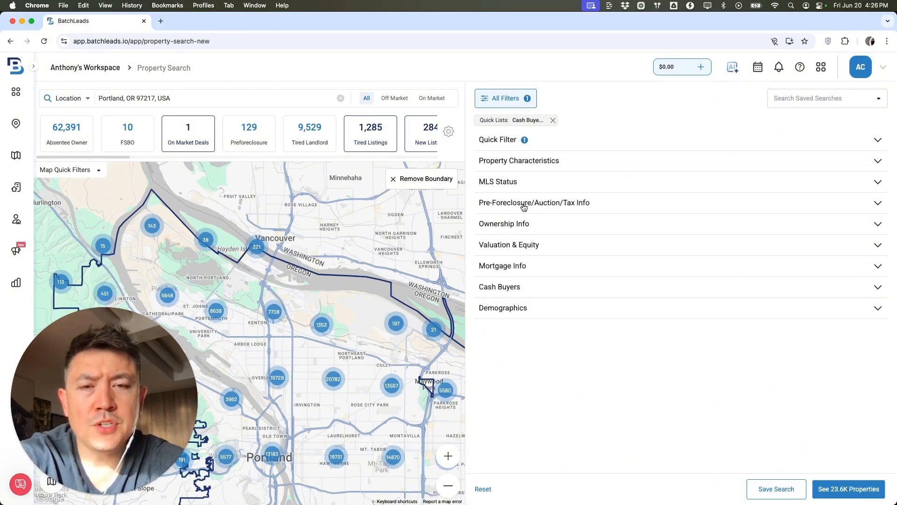
Limit the Last Sale Date in the ownership filters to the last 12 months.
left_click(549, 221)
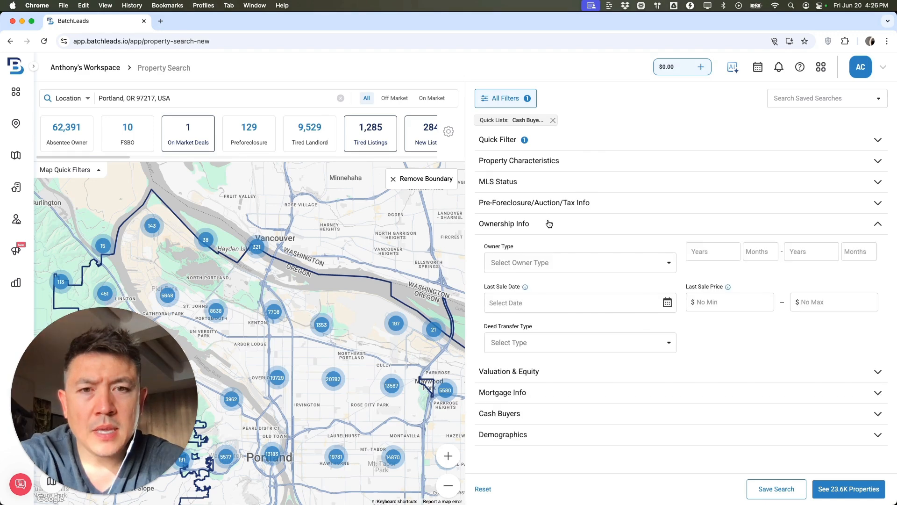
left_click(561, 303)
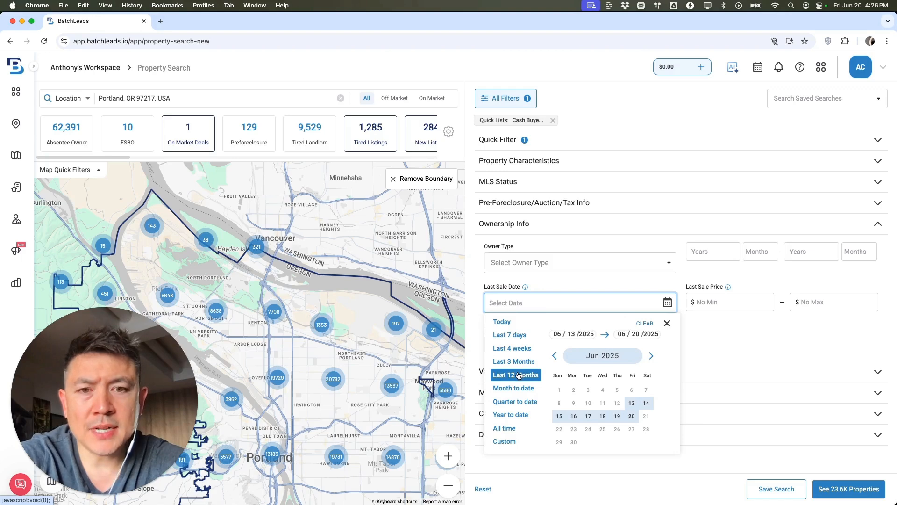
left_click(518, 379)
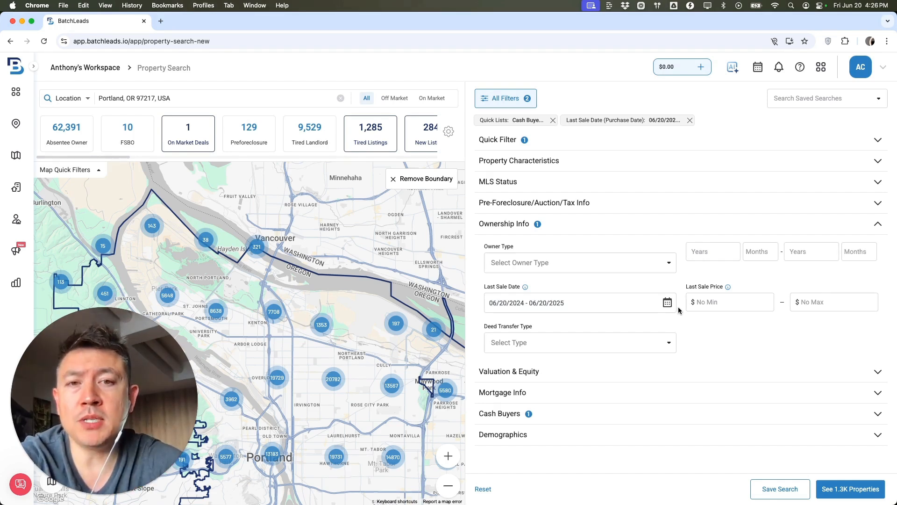
left_click(659, 223)
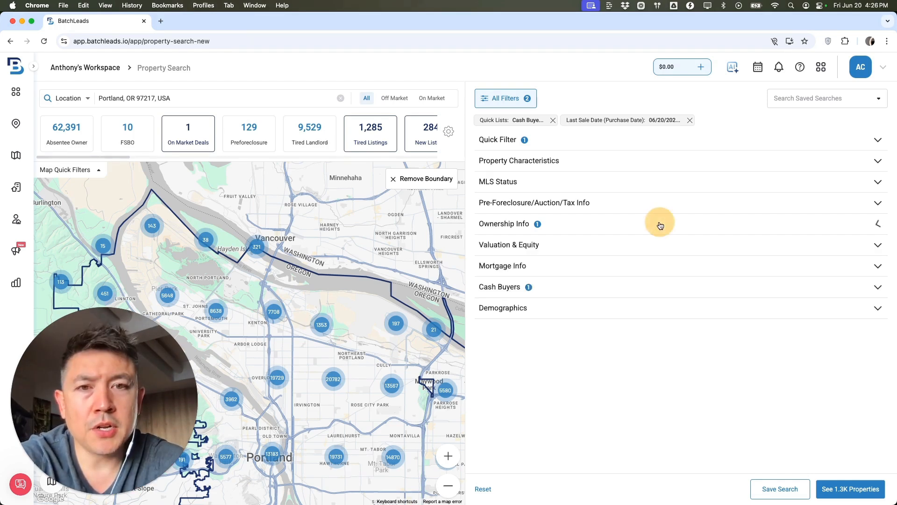
Filter the property characteristics to Residential classification with the Single Family property type.
left_click(568, 162)
left_click(526, 199)
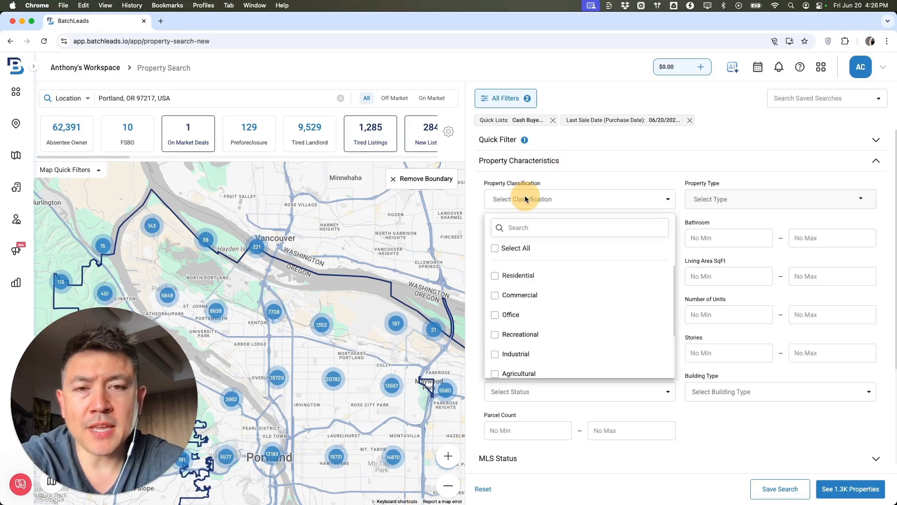
left_click(496, 276)
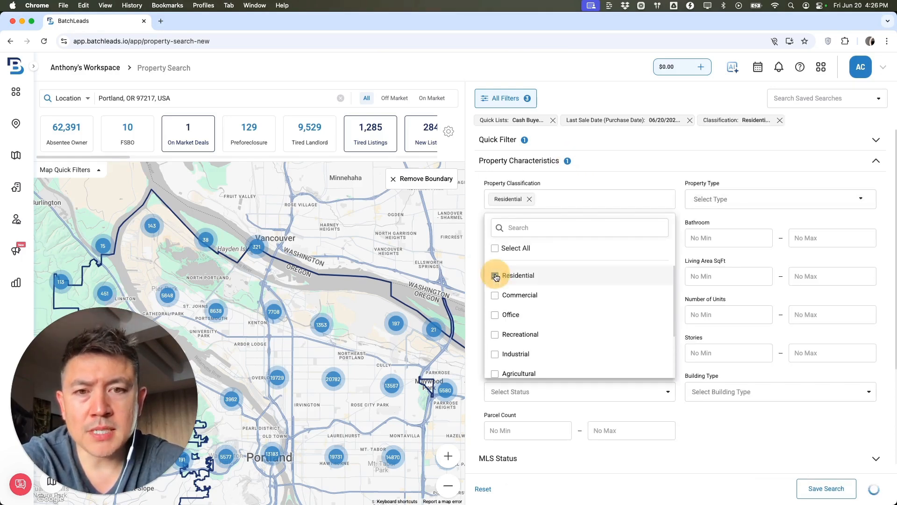
left_click(704, 200)
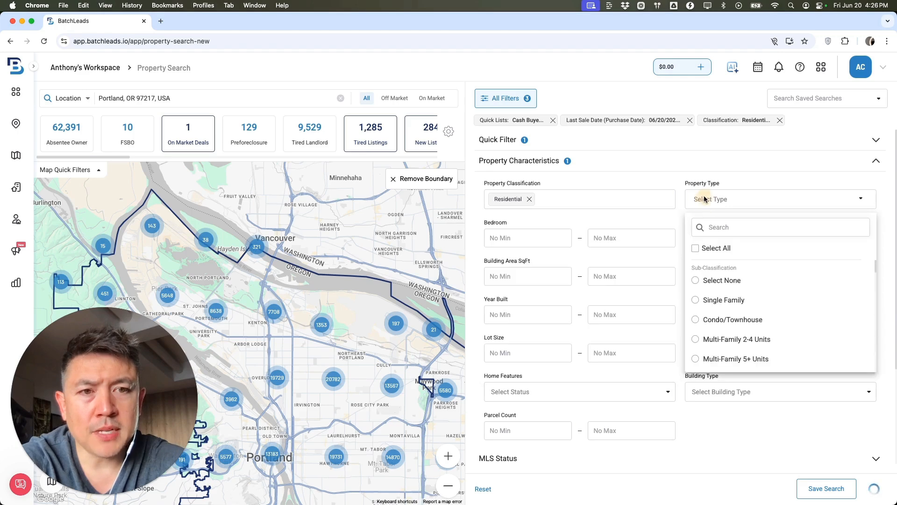
left_click(696, 301)
left_click(668, 182)
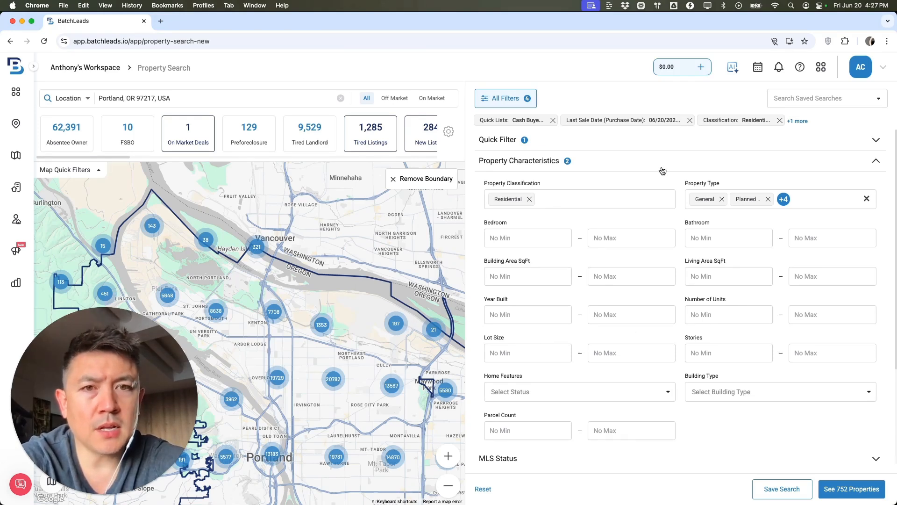
left_click(607, 165)
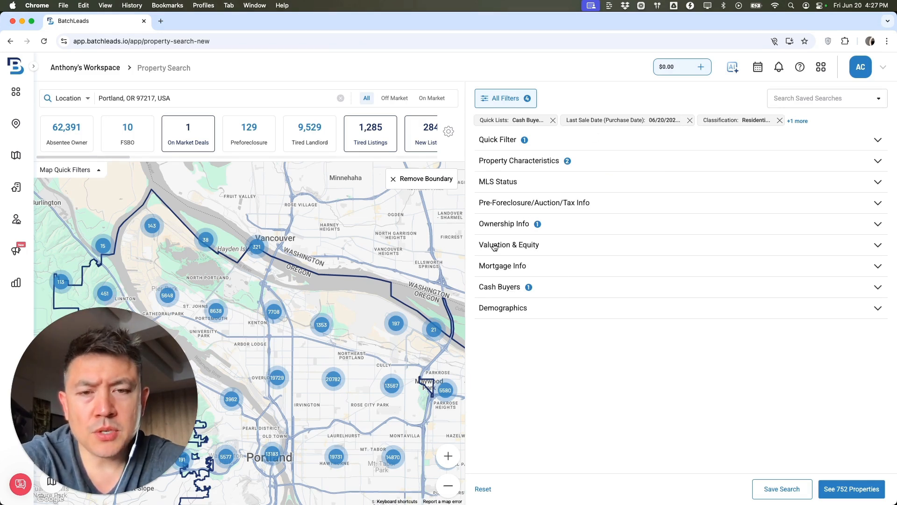
Set the minimum Number of Properties Owned to 3 in the cash buyer filters.
left_click(551, 287)
scroll(574, 296, "down", 5)
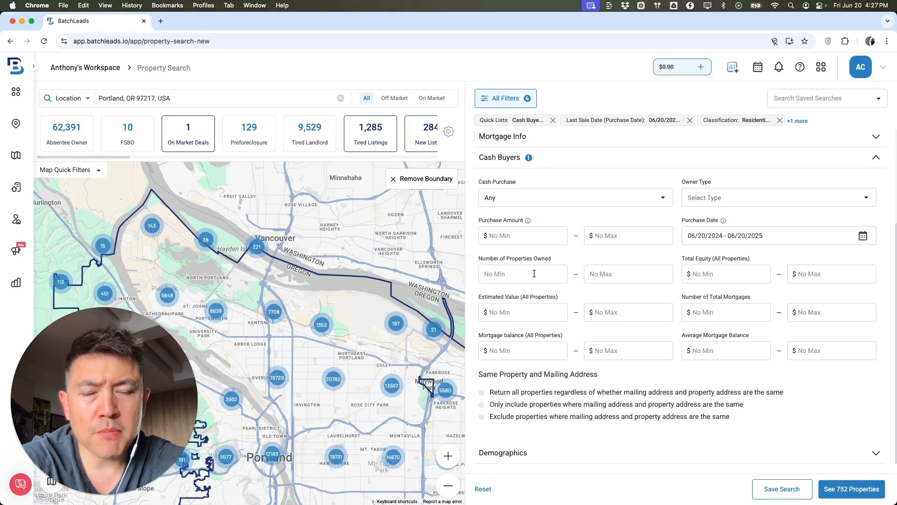
left_click(505, 274)
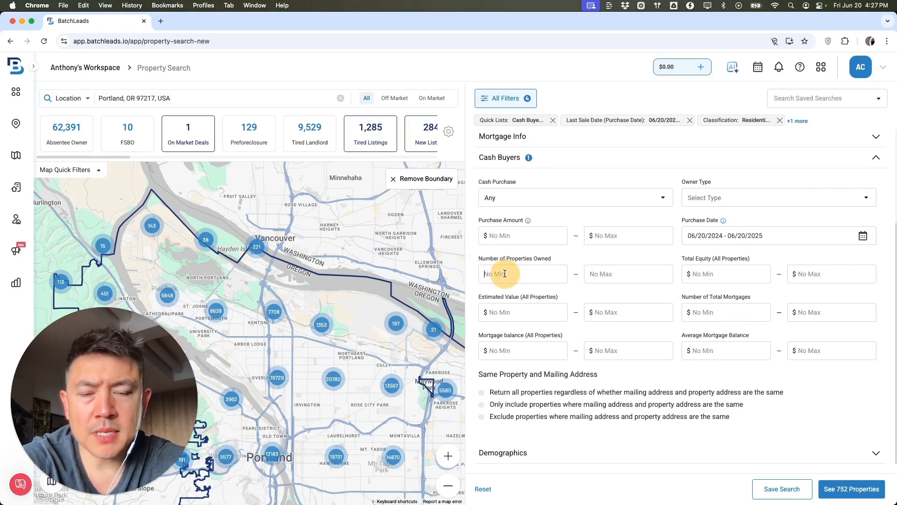
type("3")
left_click(583, 256)
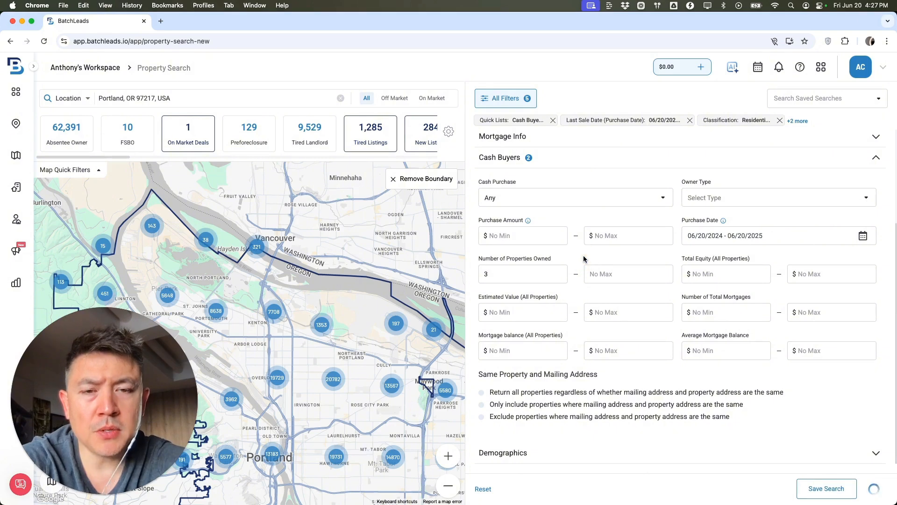
left_click(583, 256)
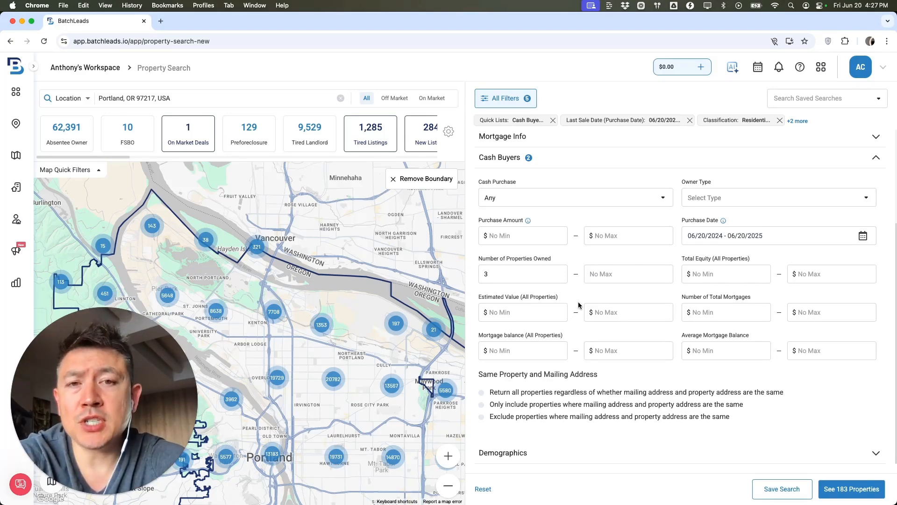
left_click(877, 157)
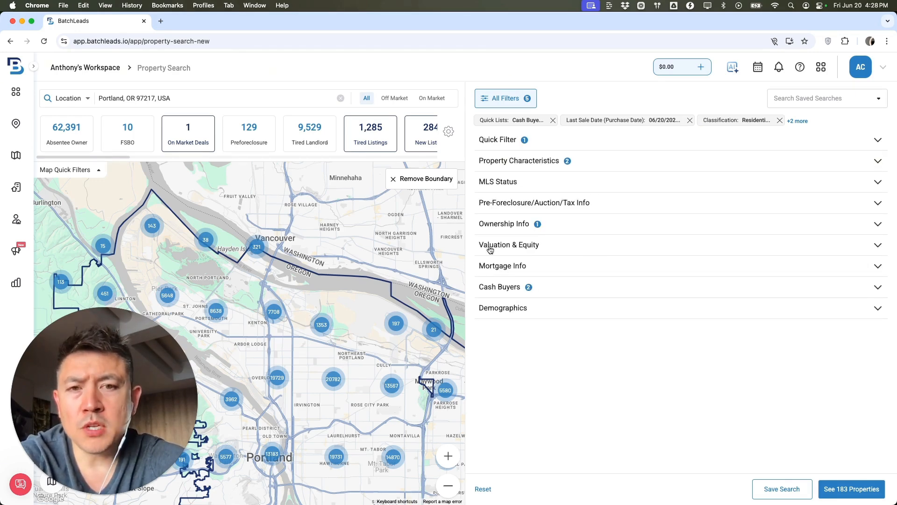
Set the maximum Estimated Value to $600,000 in the valuation and equity filters.
left_click(540, 248)
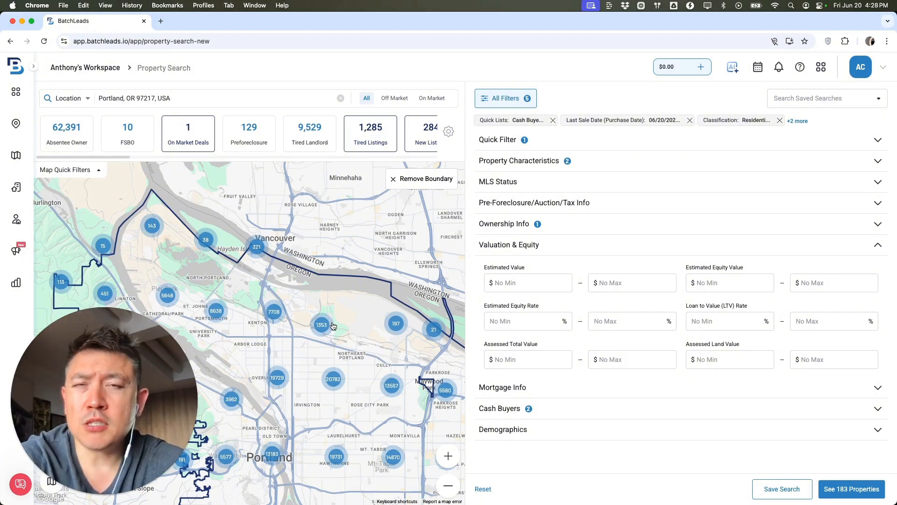
left_click(608, 282)
type("6000000")
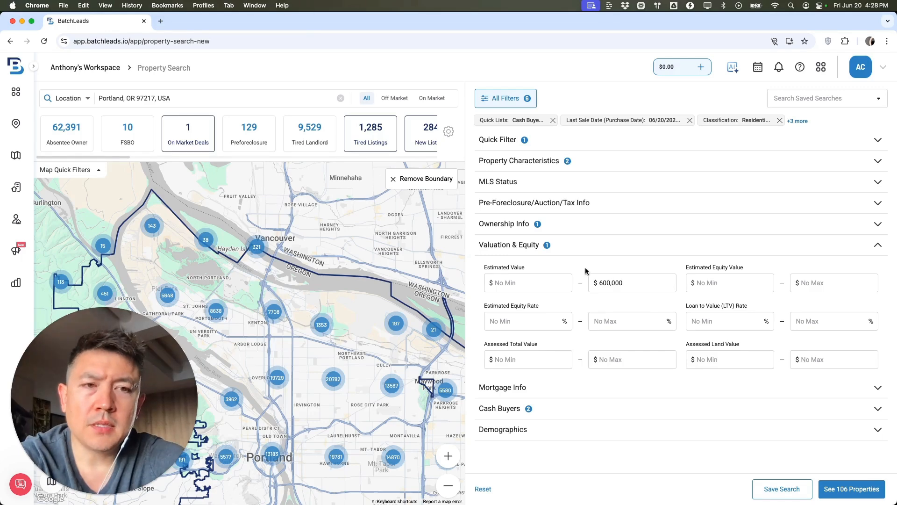
left_click(878, 248)
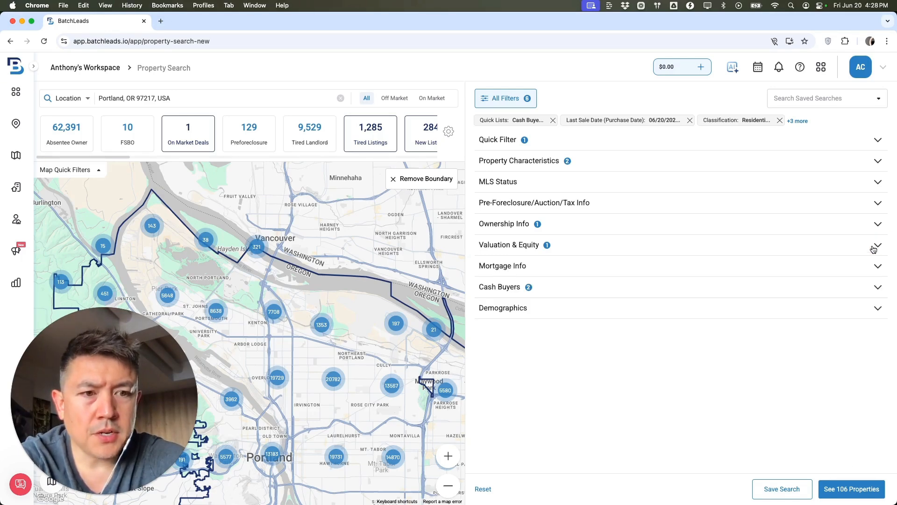
Show the properties matching the filters and switch the results to the list view.
left_click(854, 489)
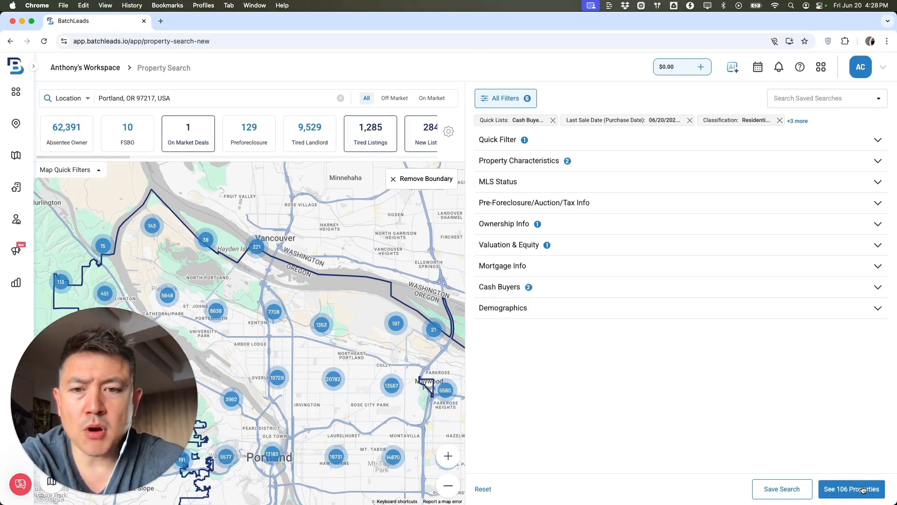
scroll(674, 344, "down", 2)
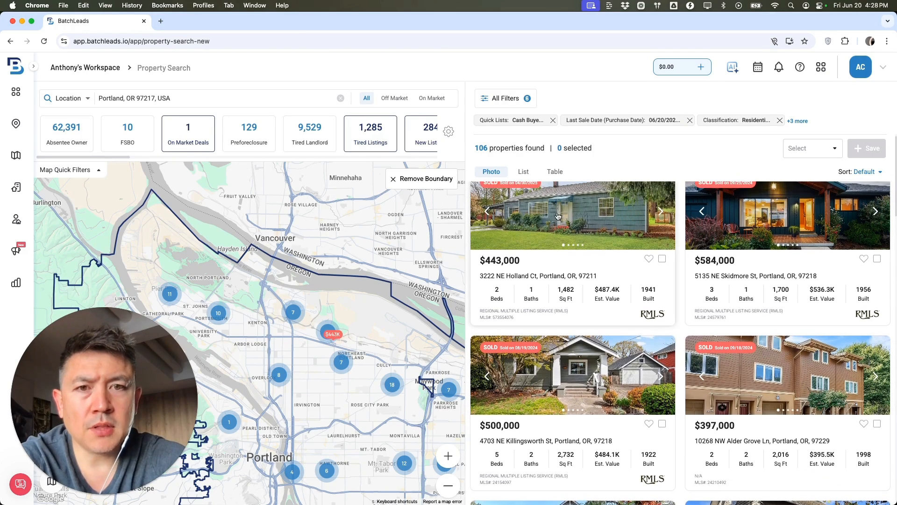
left_click(524, 171)
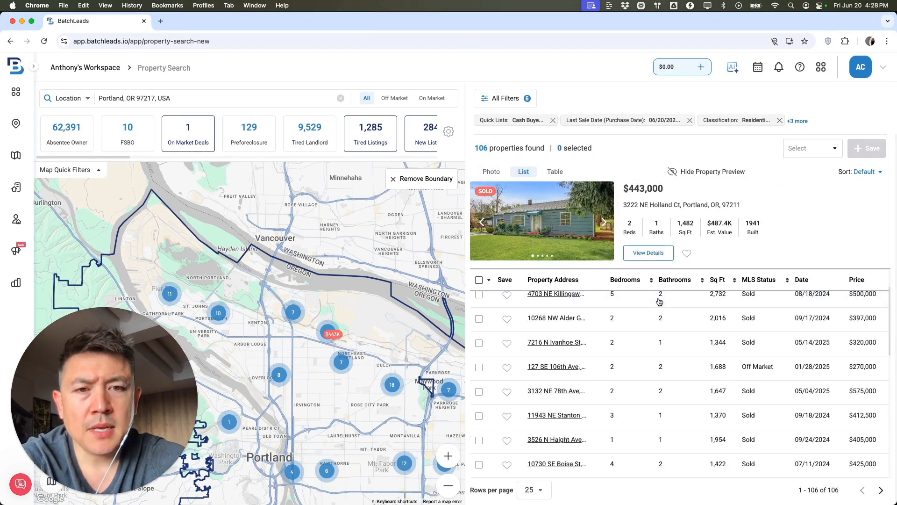
Open the details of the $443,000 property and examine its ownership and sale information.
left_click(550, 303)
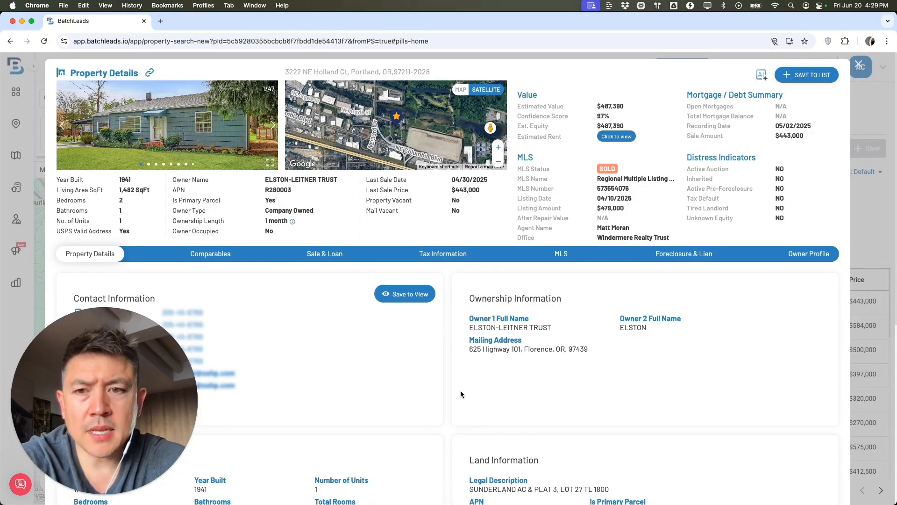
scroll(461, 394, "down", 3)
scroll(461, 394, "up", 3)
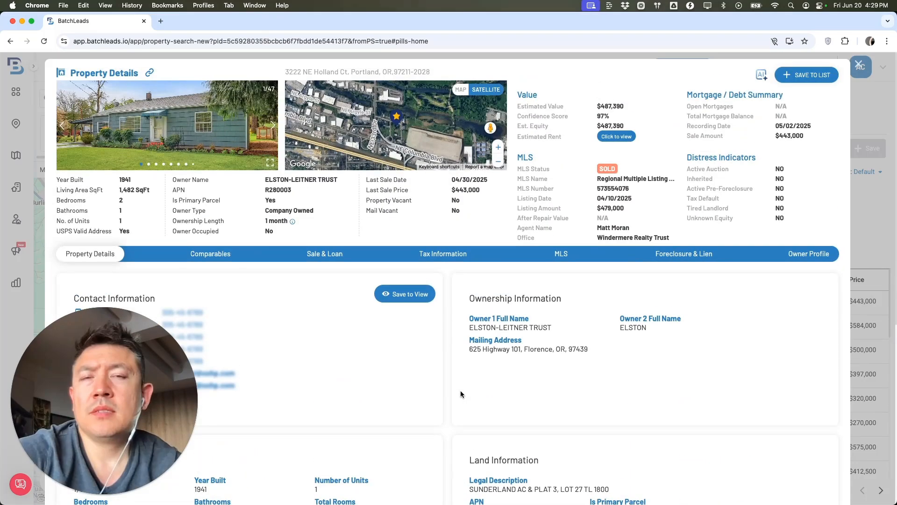